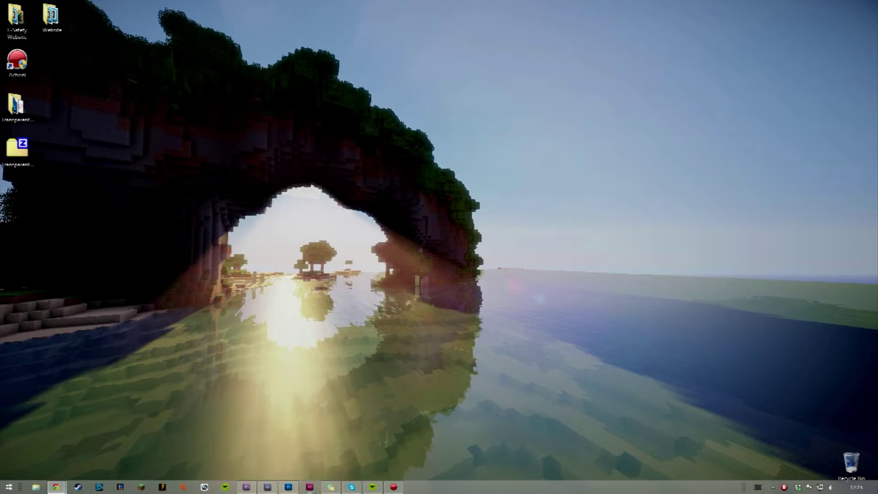
Restore After Effects, save the current project, and start a new empty project
click(264, 488)
click(267, 489)
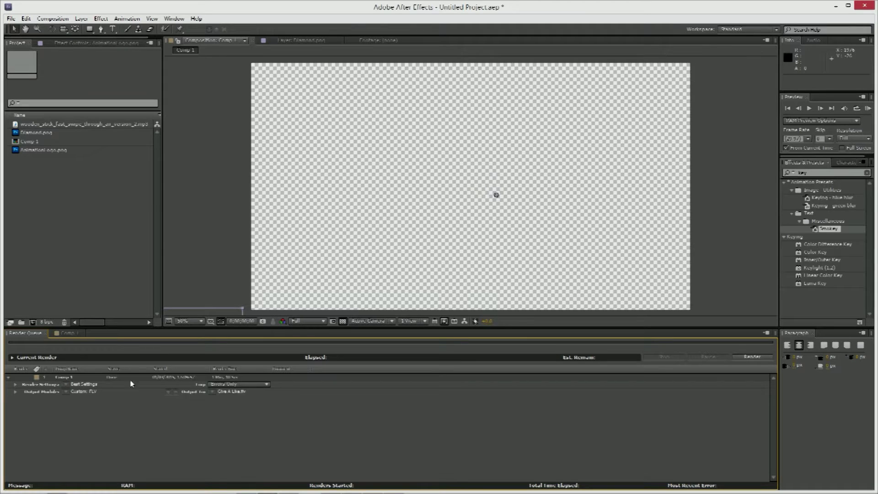
click(10, 18)
mouse_move(110, 29)
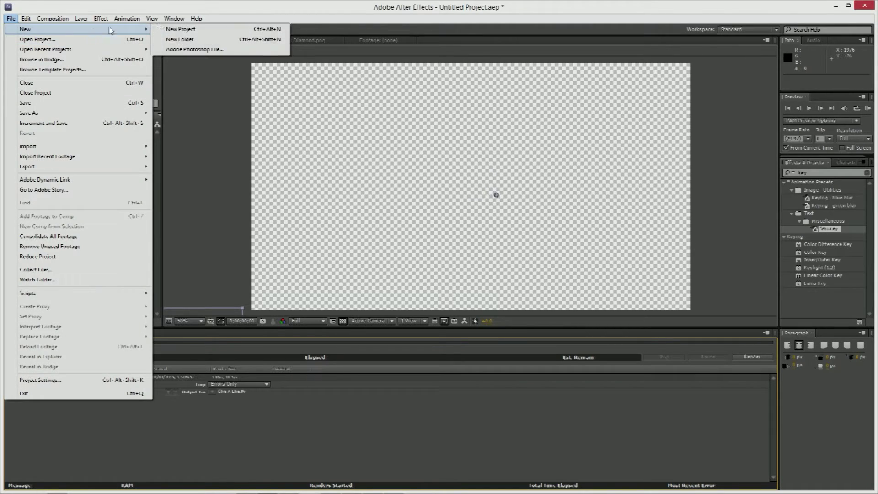
click(162, 29)
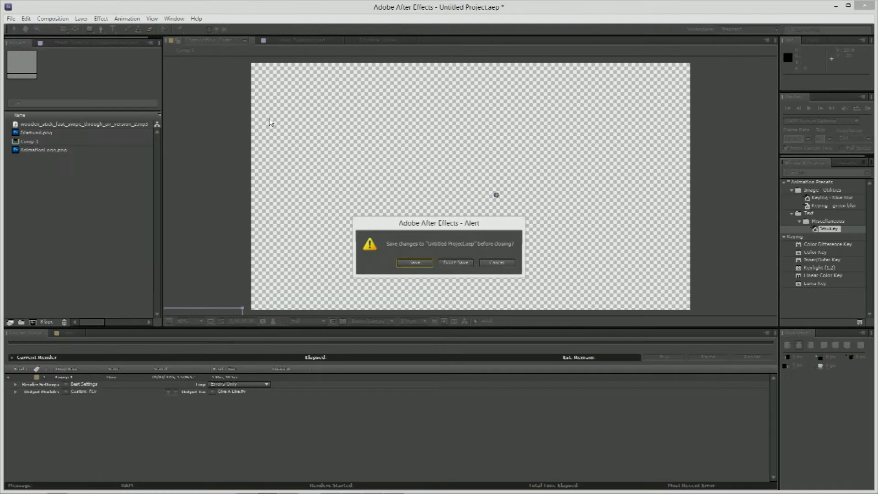
click(414, 262)
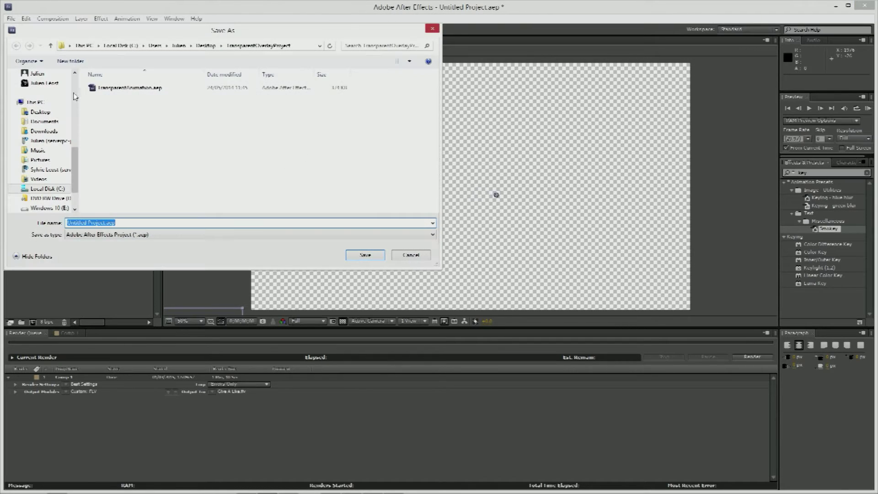
click(364, 257)
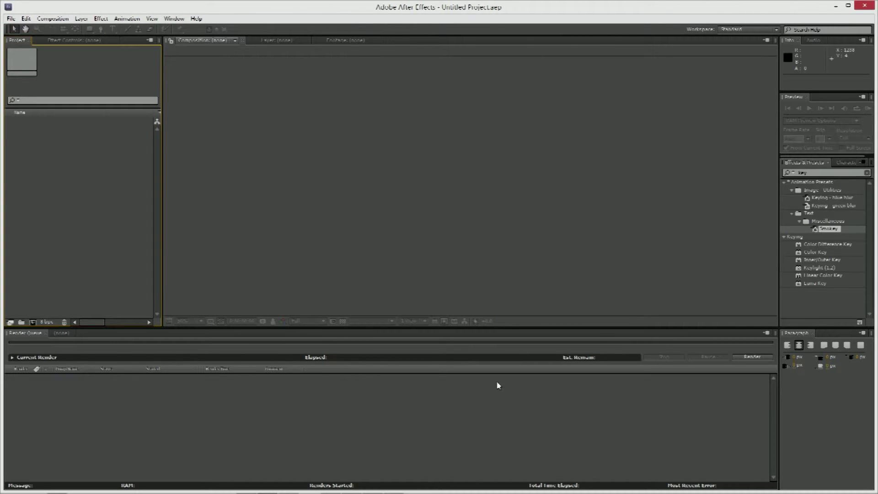
Create Comp 1 at 1920×1080 with default settings and turn on the transparency grid
right_click(98, 195)
click(171, 200)
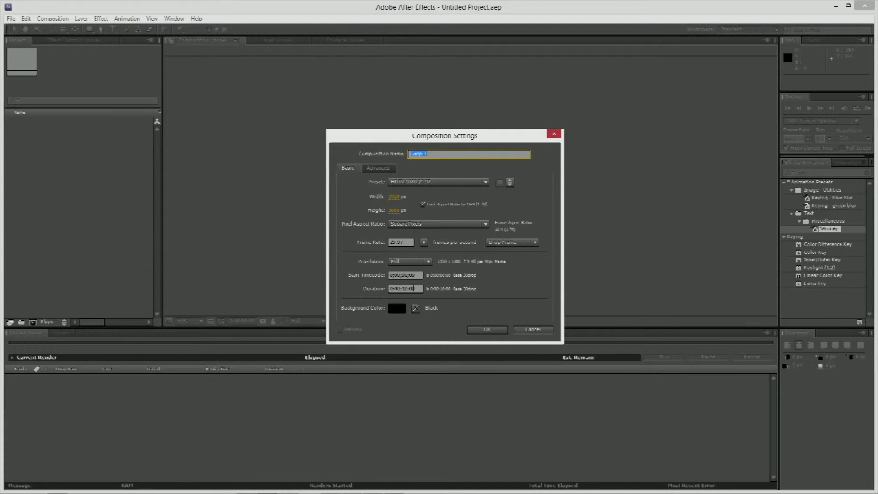
key(Return)
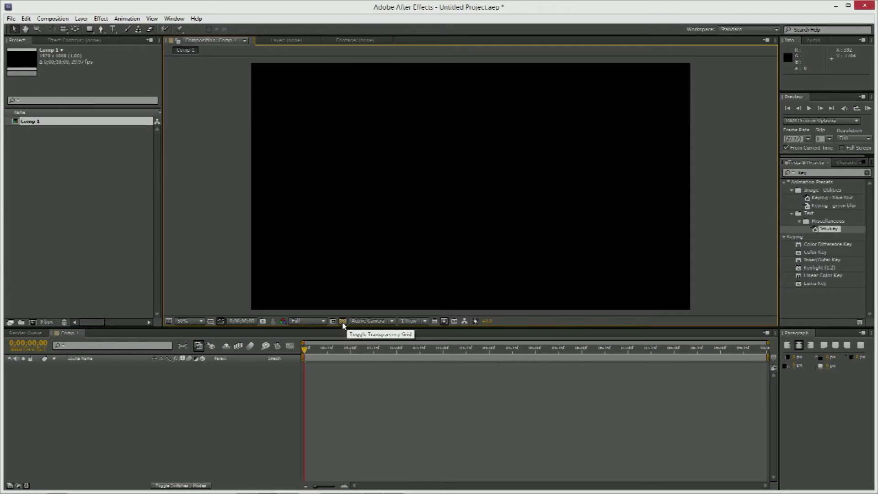
click(343, 322)
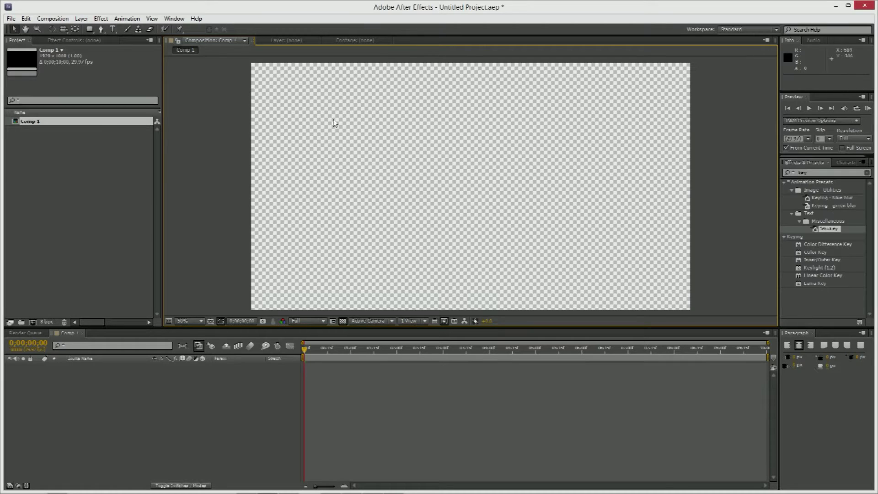
mouse_move(104, 491)
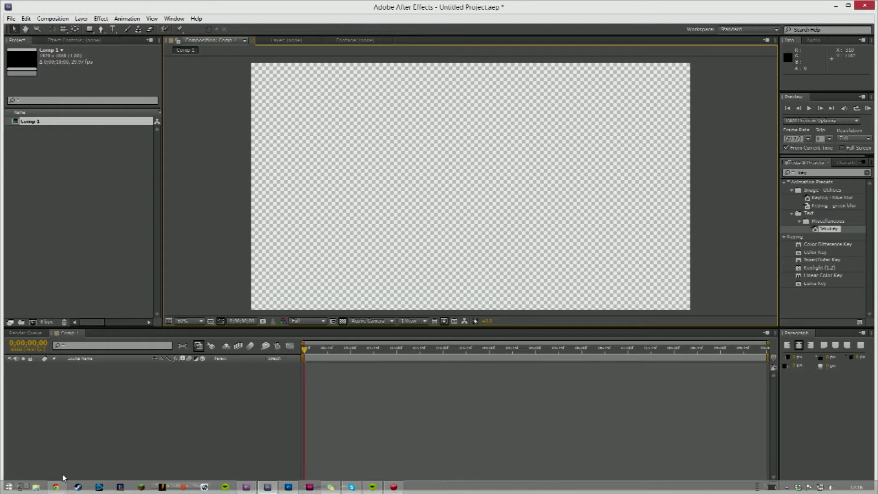
Open File Explorer, check the diamond image in Photoshop, then minimize Photoshop
click(36, 486)
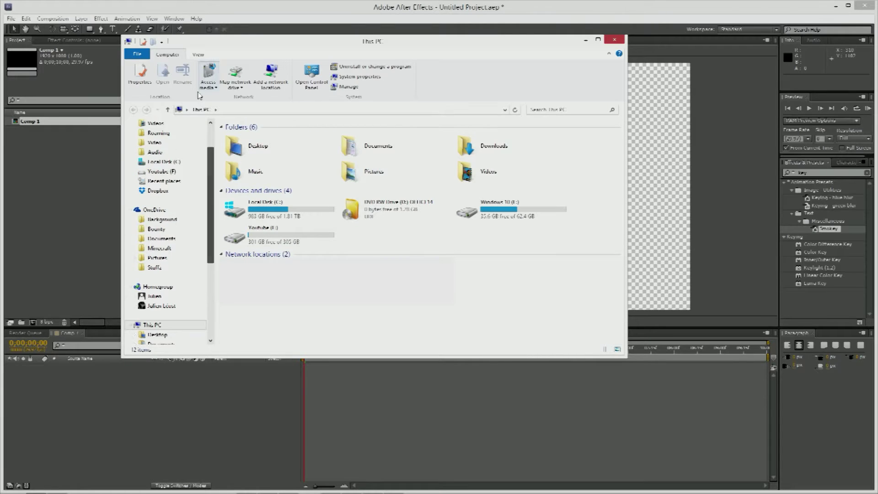
scroll(155, 151, up, 2)
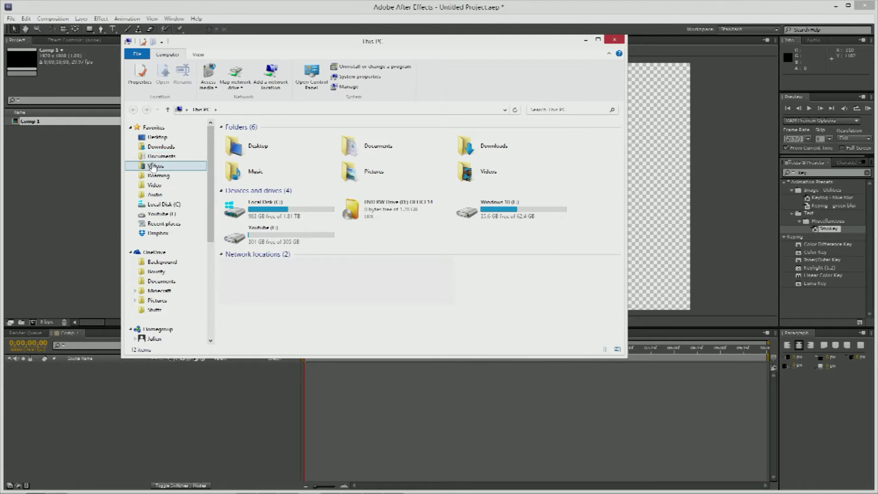
mouse_move(43, 488)
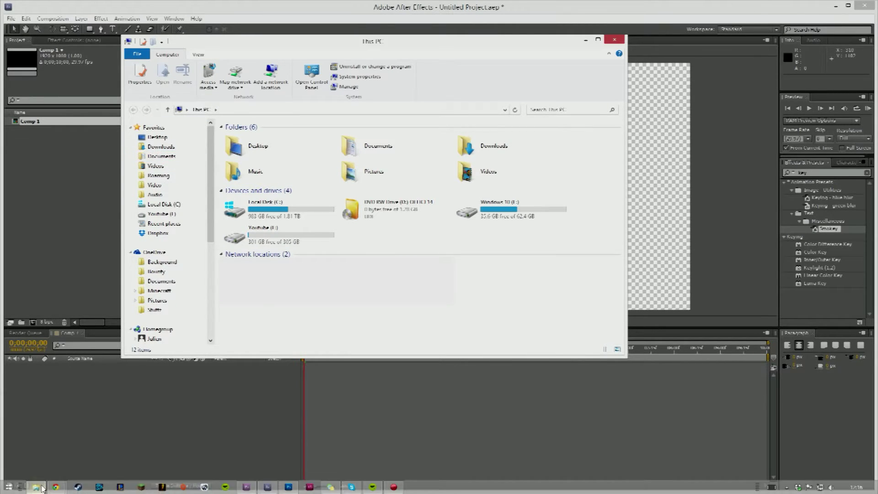
click(288, 486)
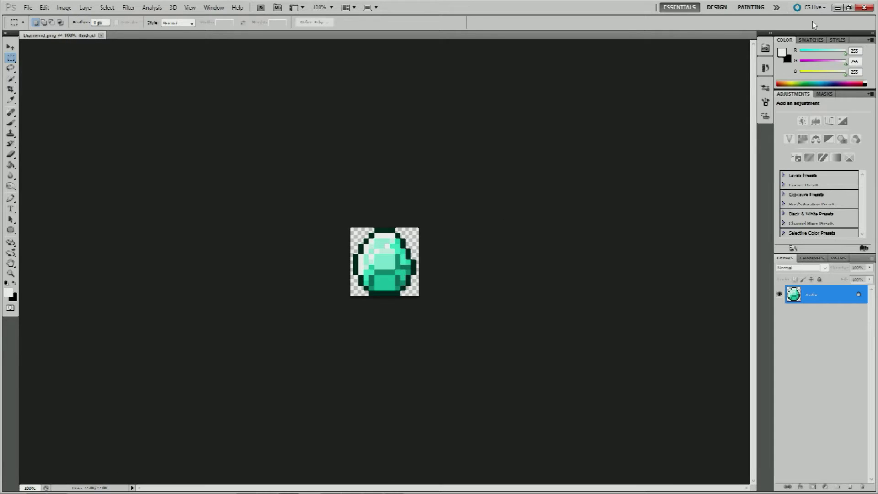
click(837, 7)
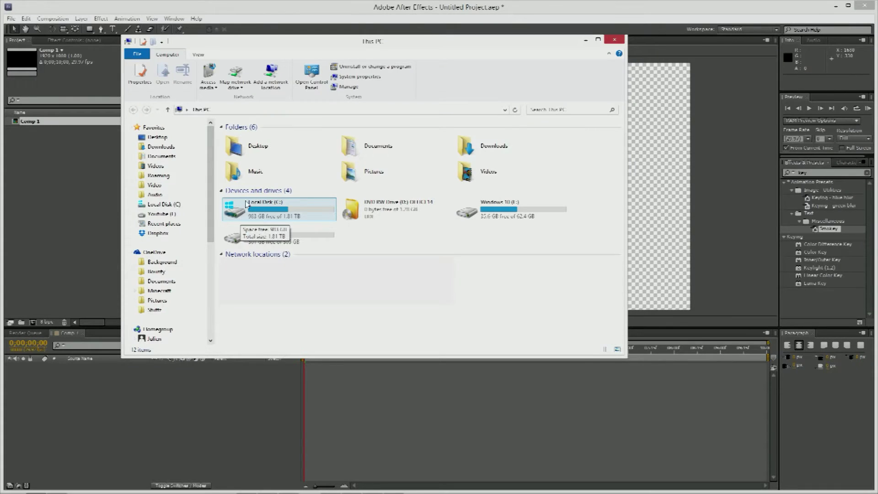
Go to Youtube (F:) > channel folder > Logos and drag Diamond.png into the After Effects project
double_click(238, 234)
click(314, 147)
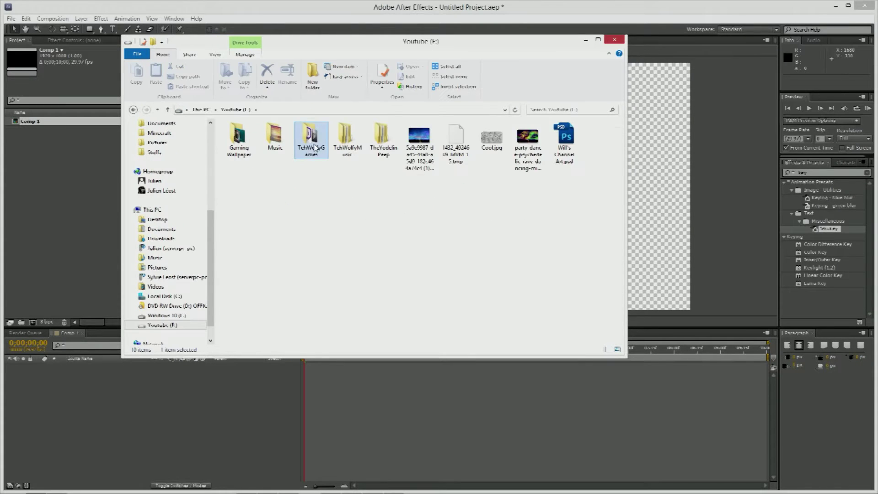
double_click(314, 148)
double_click(283, 149)
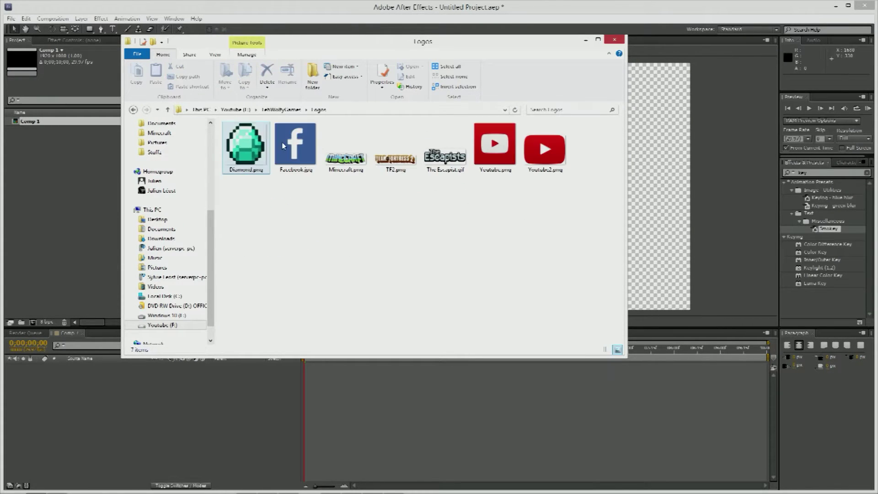
drag(245, 146, 83, 185)
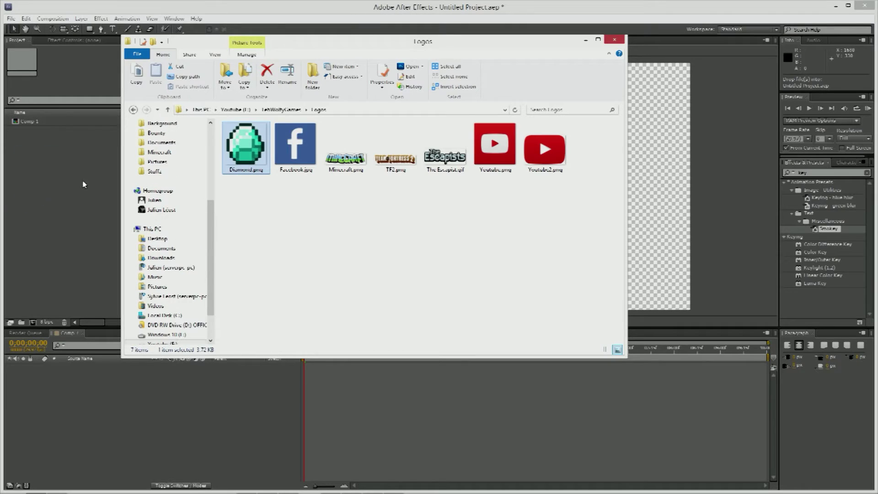
click(587, 39)
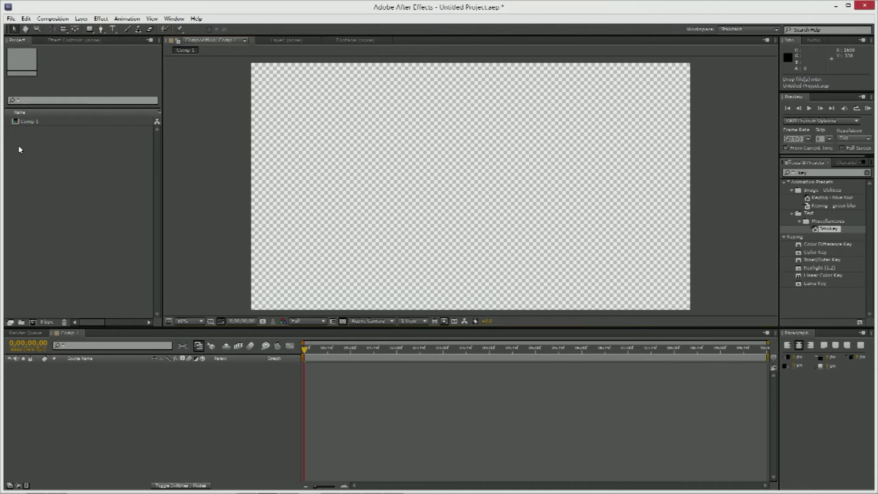
Place Diamond.png in Comp 1 near the centre and scale it to 255%
drag(20, 150, 141, 386)
drag(468, 188, 453, 205)
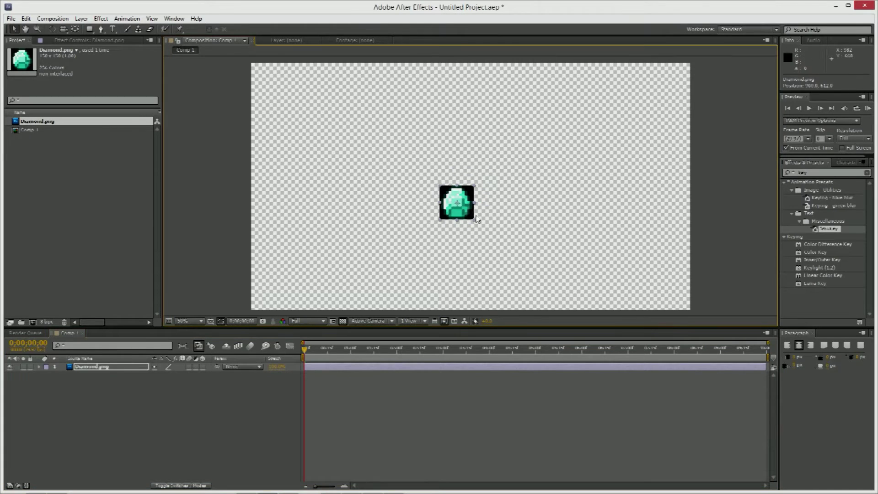
drag(473, 219, 500, 245)
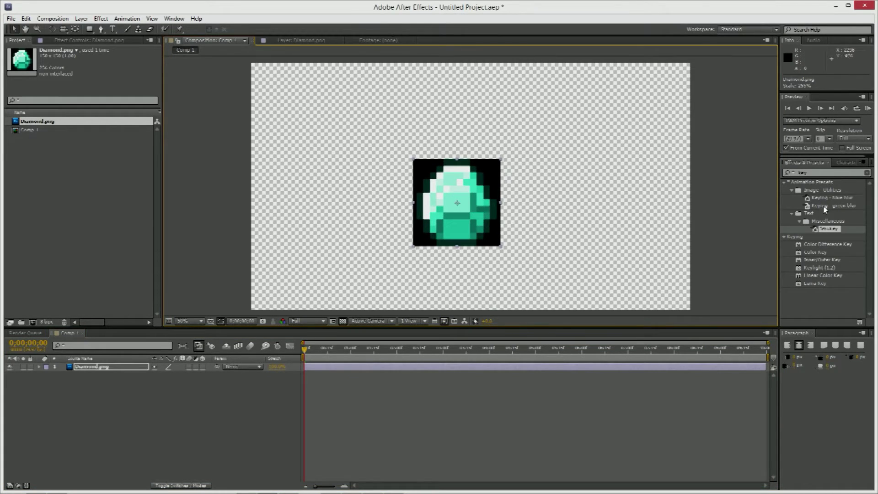
Apply Color Key to the diamond with black as the key colour and reposition it
click(807, 253)
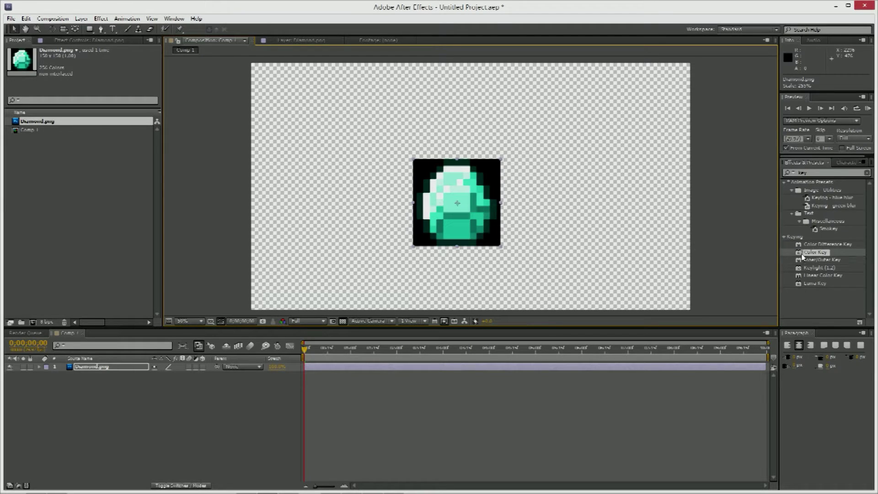
drag(805, 254, 457, 204)
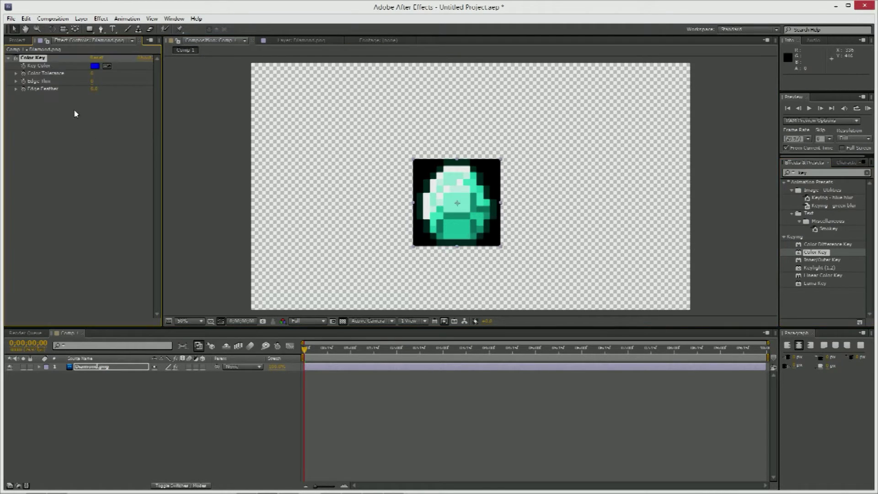
click(95, 66)
drag(315, 275, 119, 391)
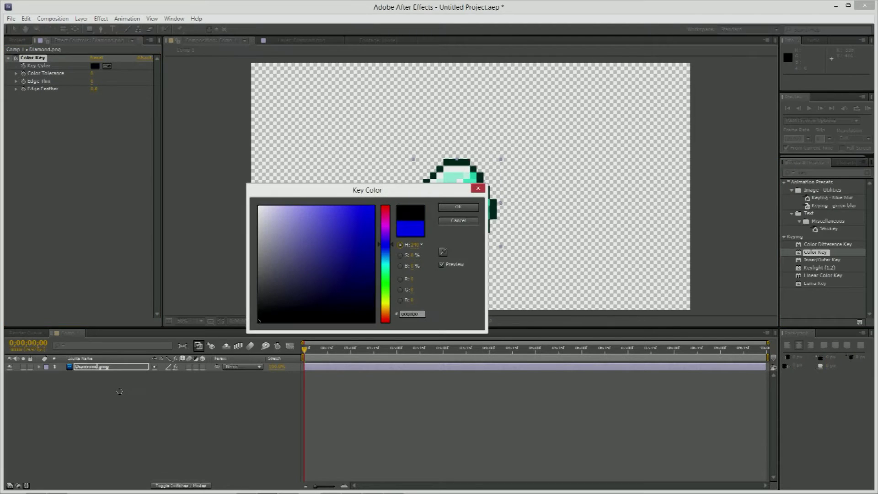
click(458, 206)
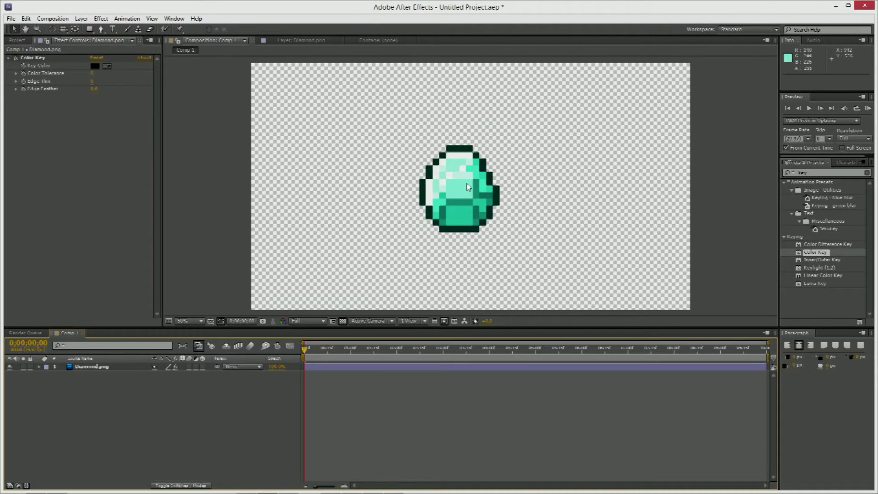
drag(467, 186, 443, 209)
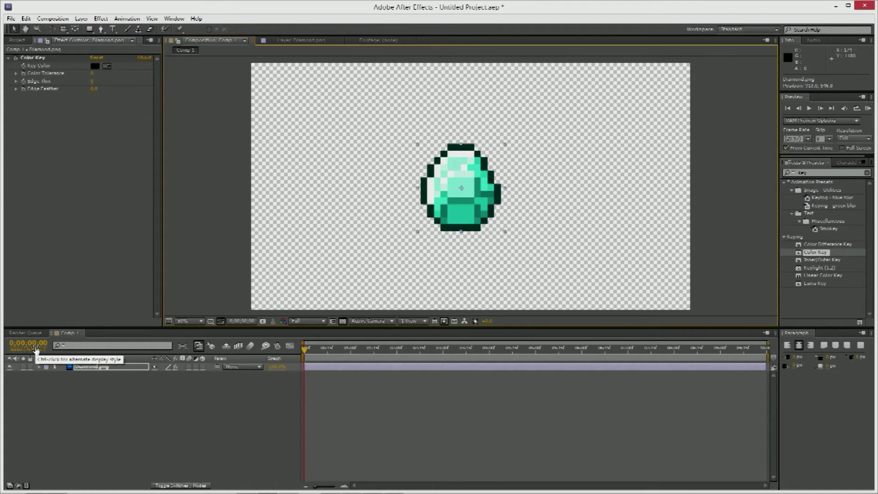
Shift the diamond a few pixels right so it sits near the centre of Comp 1
drag(464, 179, 475, 178)
key(Return)
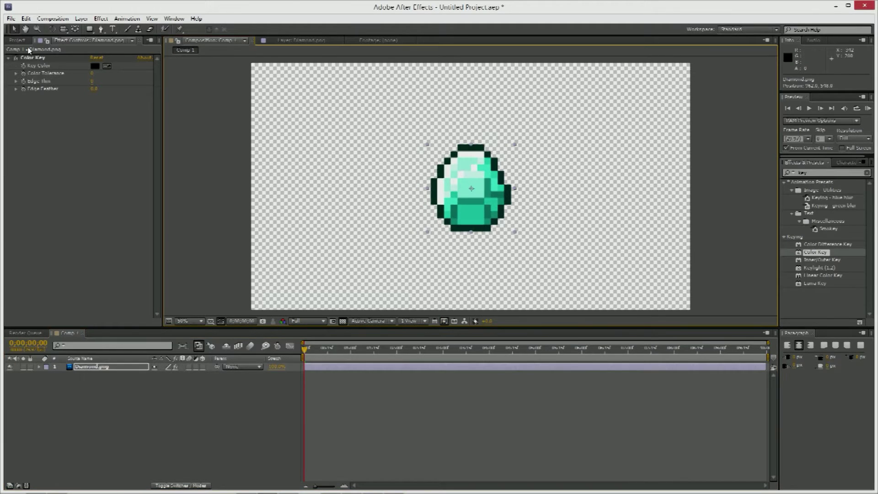
Keyframe the anchor point at frame 15 and the position at frame 0 with the diamond off-screen lower left
click(39, 367)
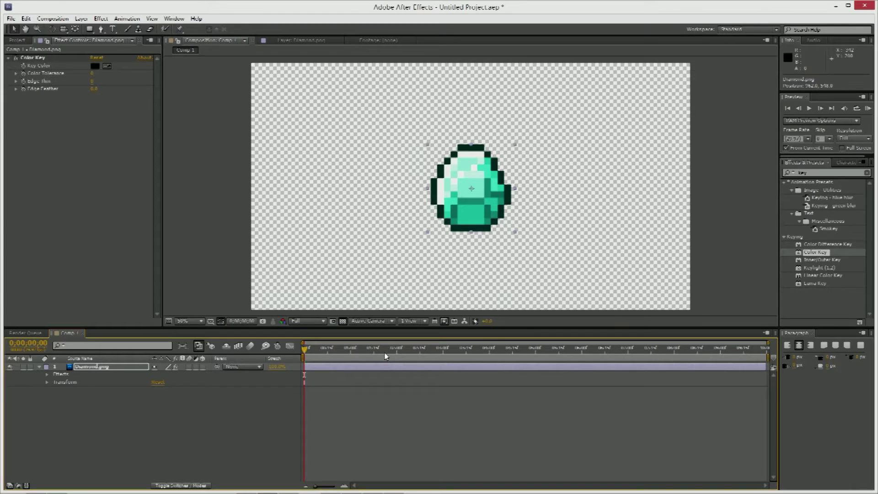
drag(375, 352, 330, 353)
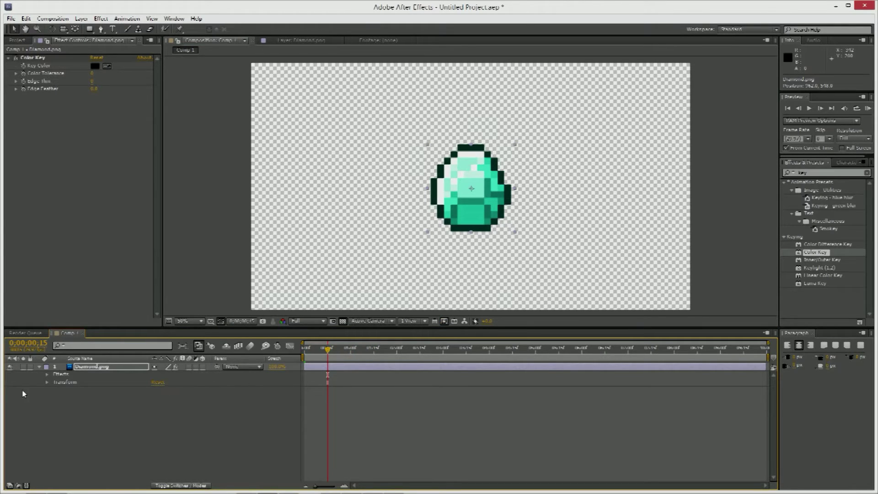
click(46, 382)
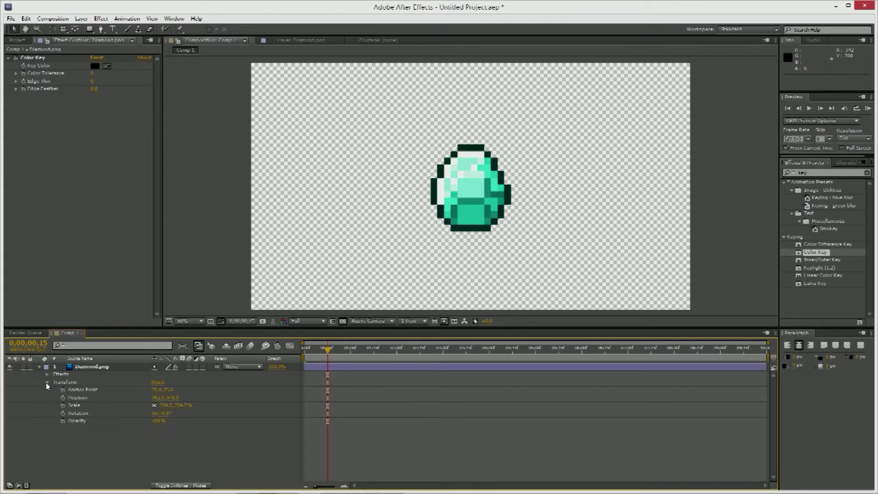
click(62, 390)
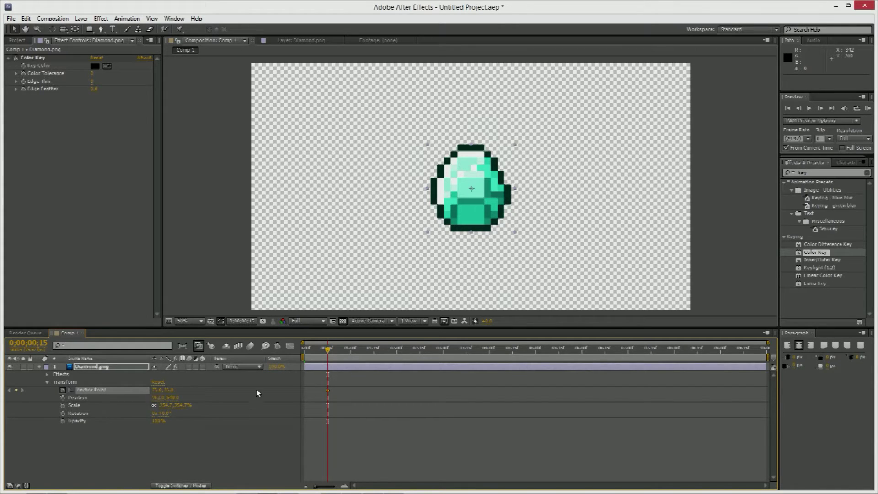
drag(331, 356, 304, 357)
drag(457, 203, 189, 314)
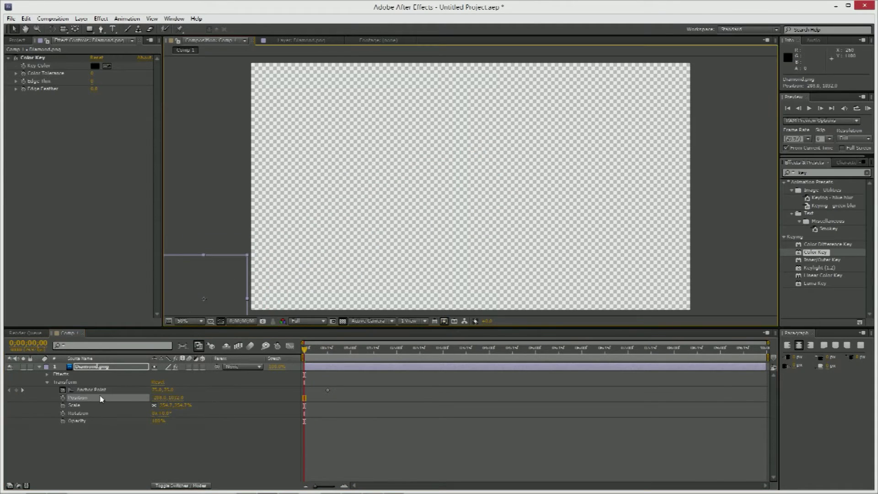
click(63, 397)
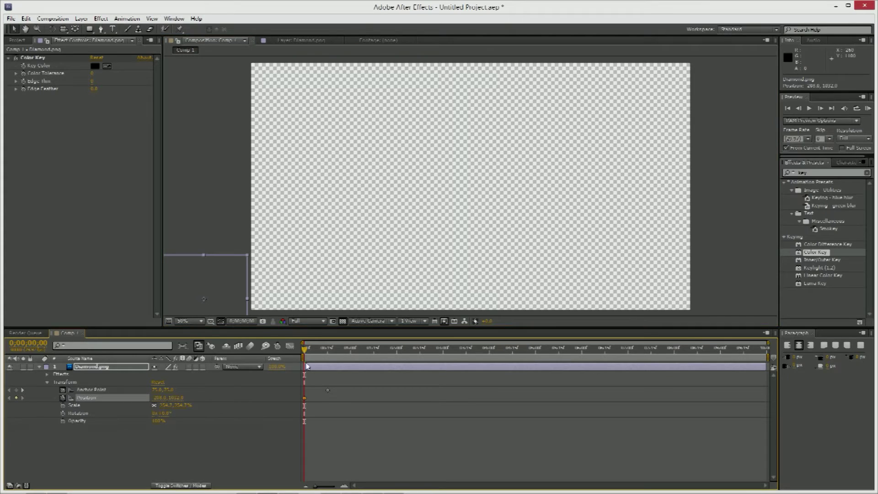
At frame 15 move the diamond to the composition centre, then preview the slide-in
click(333, 357)
drag(333, 357, 328, 358)
drag(216, 298, 484, 192)
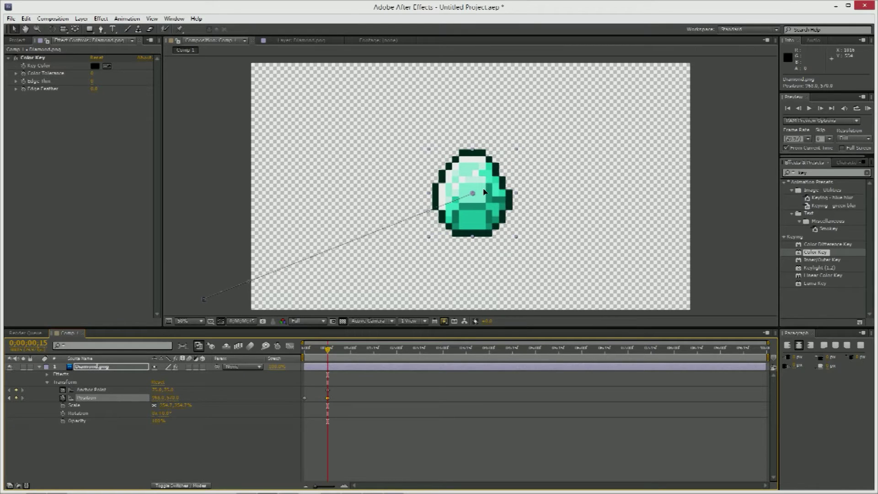
key(Home)
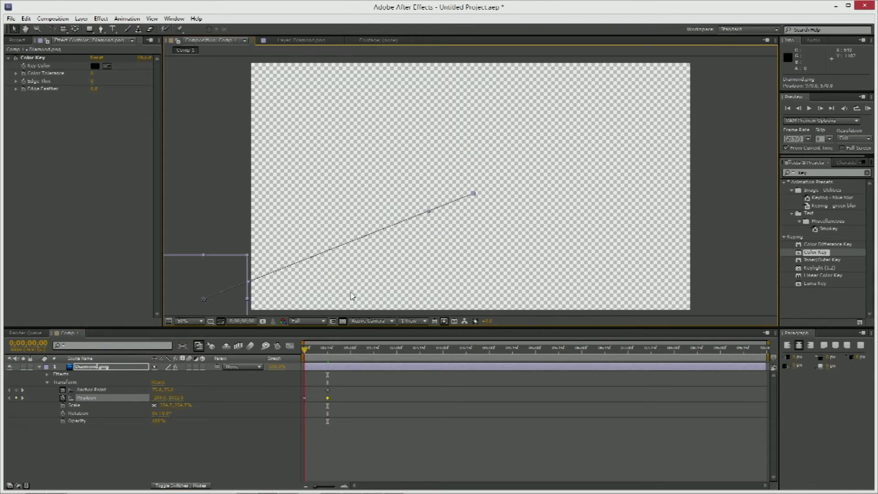
click(855, 107)
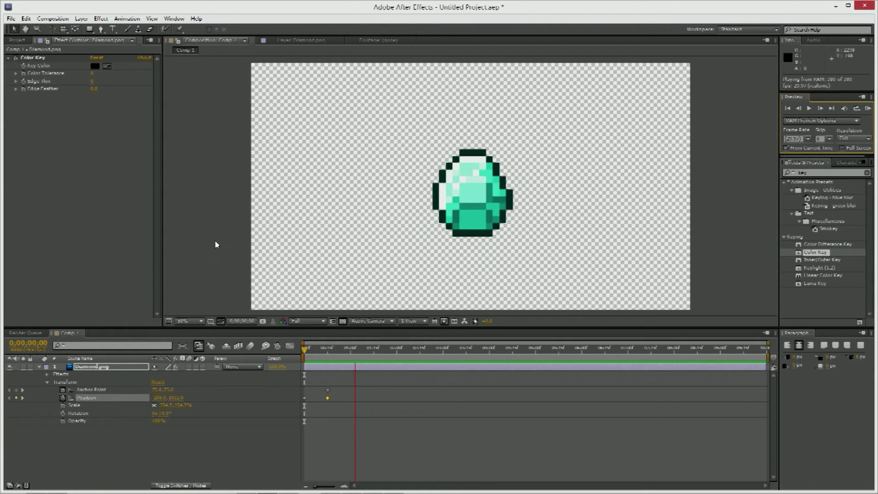
key(space)
click(177, 122)
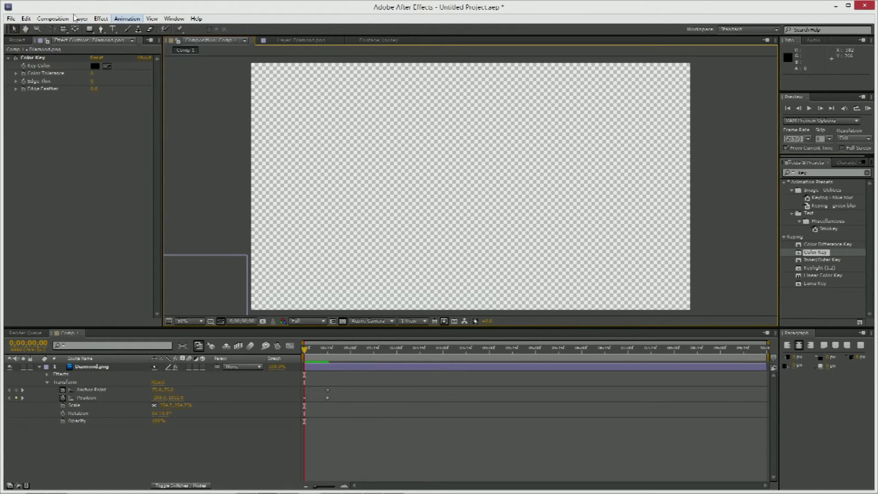
click(54, 18)
Add Comp 1 to the Render Queue with custom render settings at Best quality, Full resolution
click(75, 86)
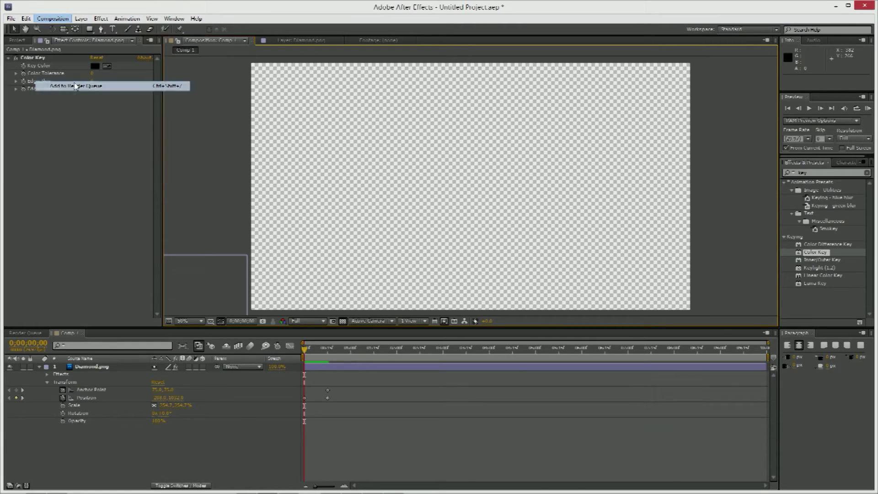
click(66, 384)
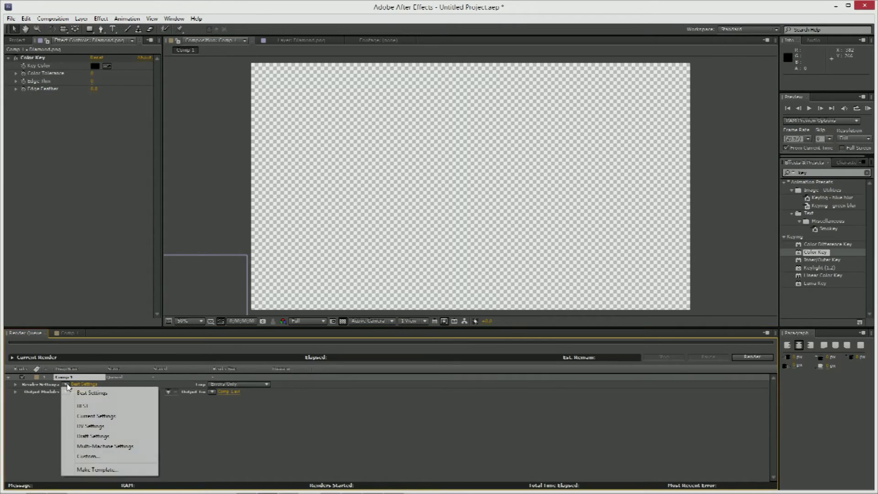
click(93, 456)
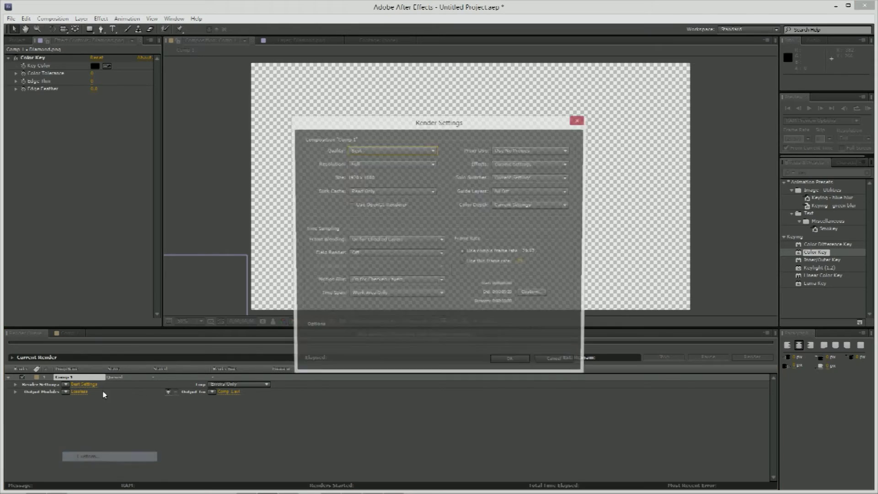
click(371, 151)
click(370, 174)
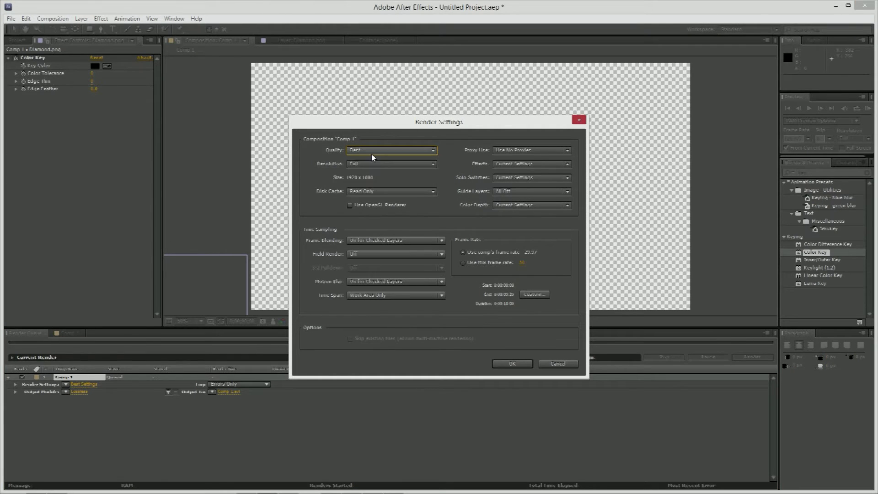
click(371, 163)
click(366, 186)
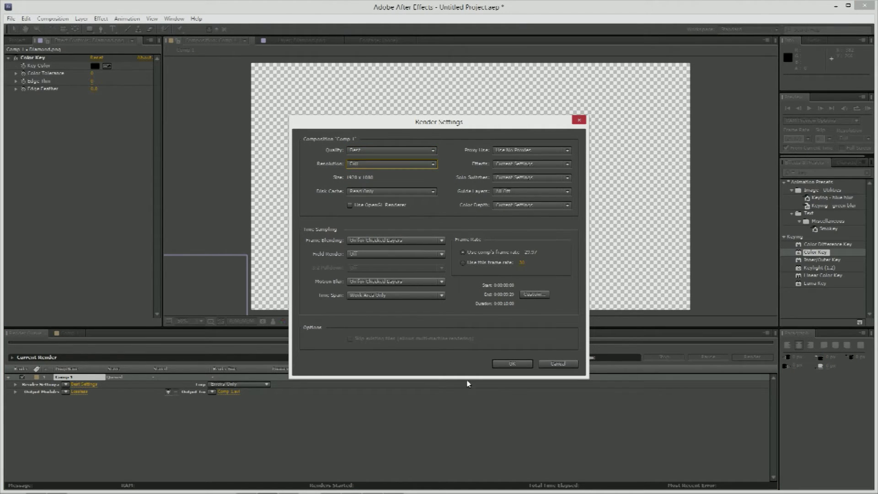
click(522, 365)
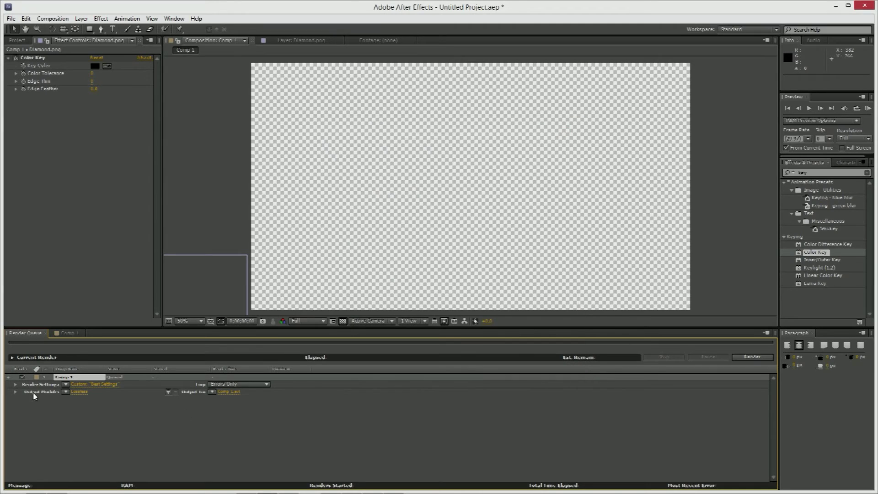
click(66, 392)
click(67, 418)
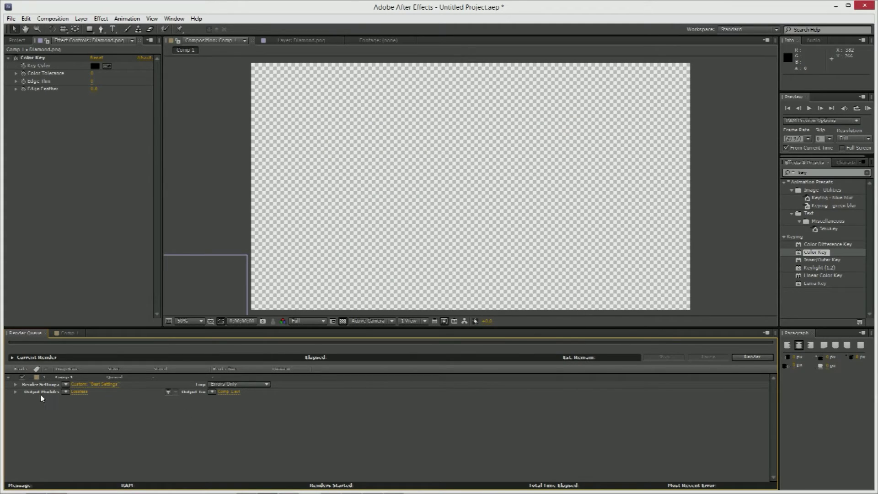
Set the output module to FLV with RGB + Alpha channels and audio, then open Output To
click(66, 392)
click(77, 374)
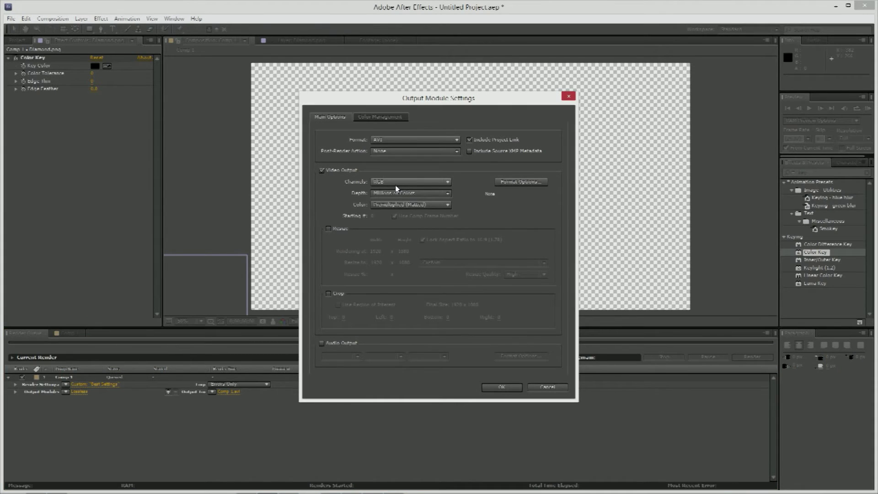
click(396, 183)
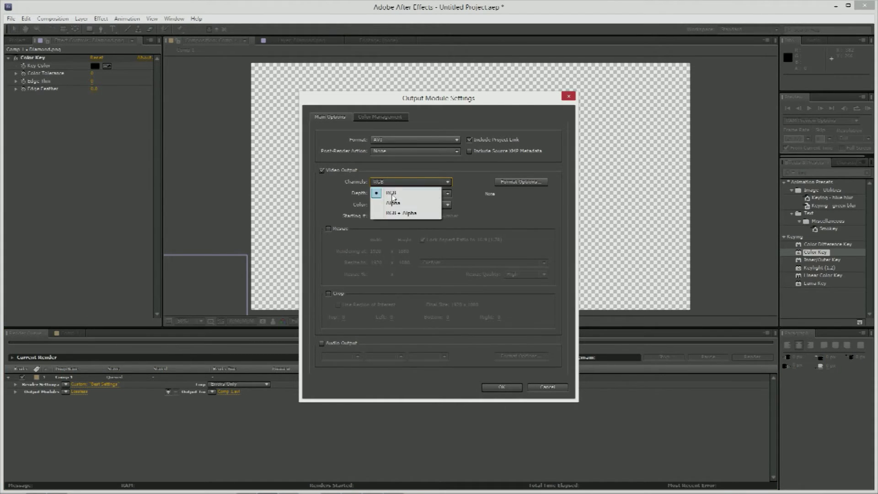
click(388, 212)
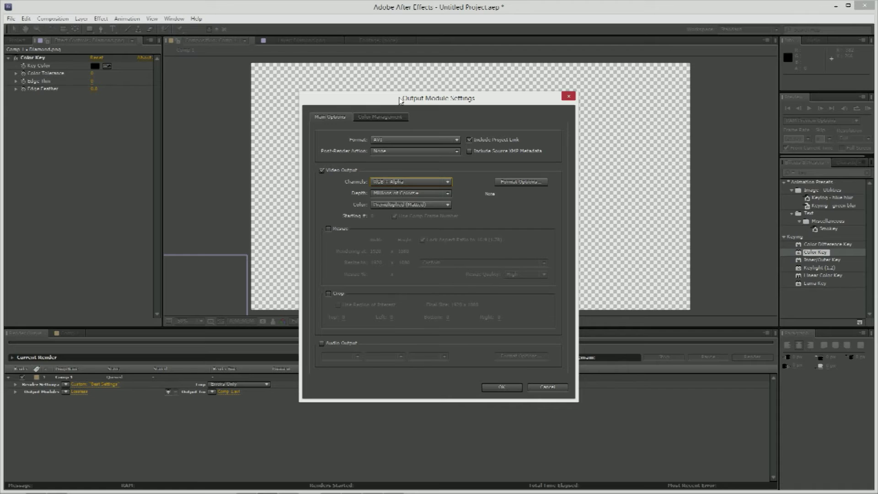
click(402, 140)
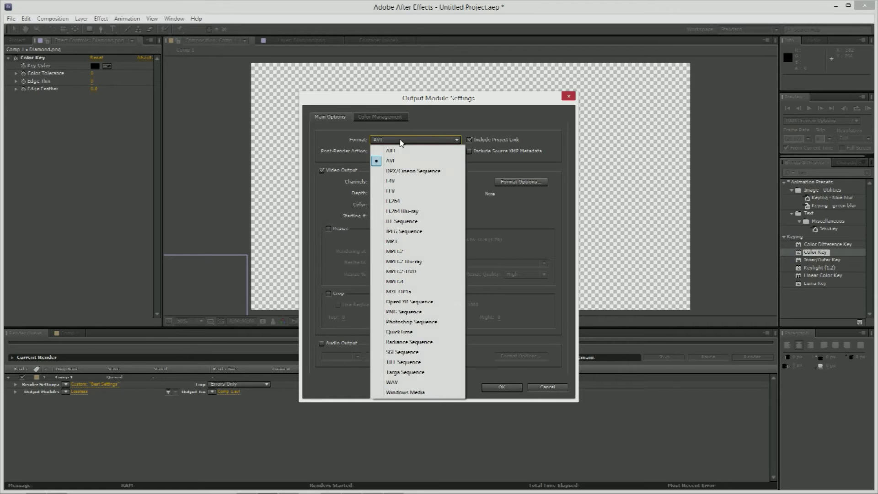
click(390, 192)
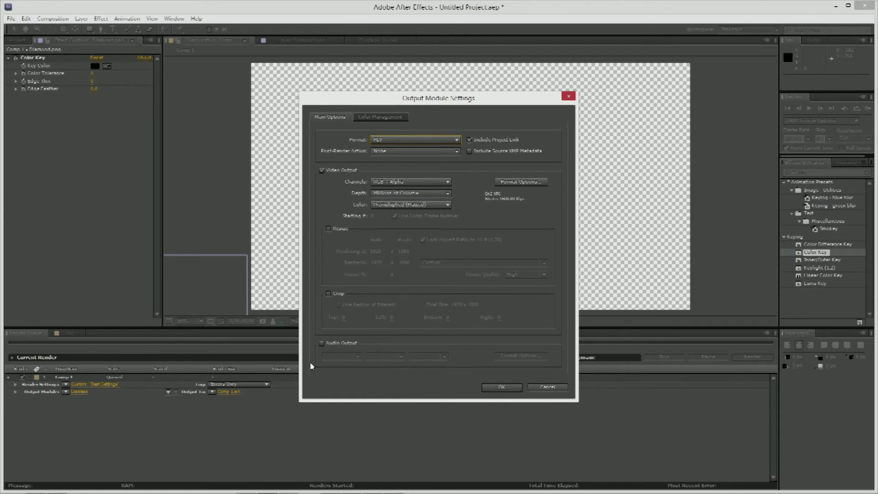
click(321, 343)
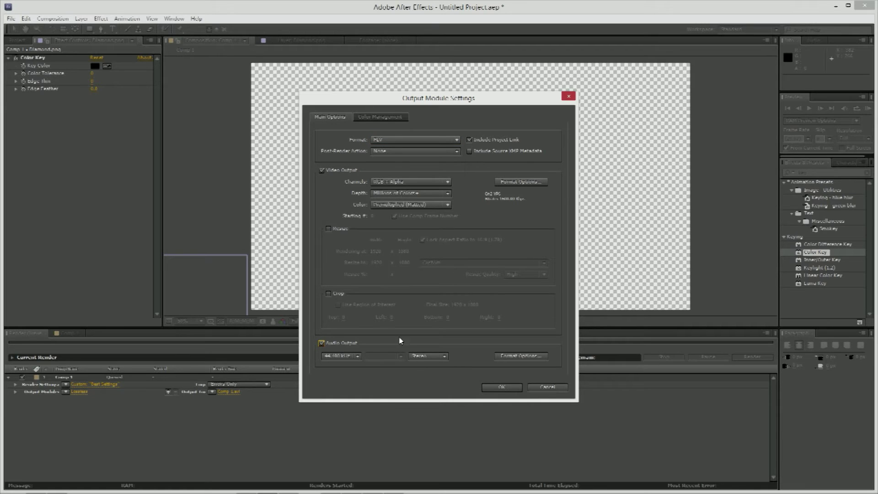
click(359, 117)
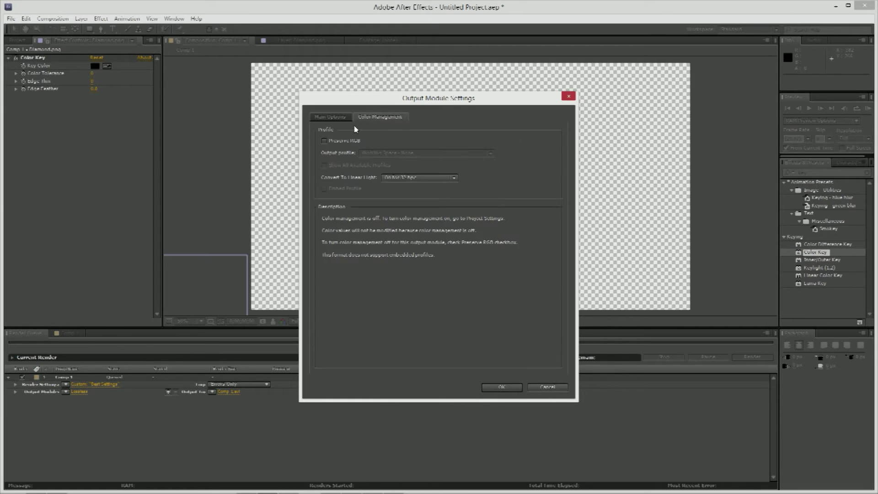
click(347, 118)
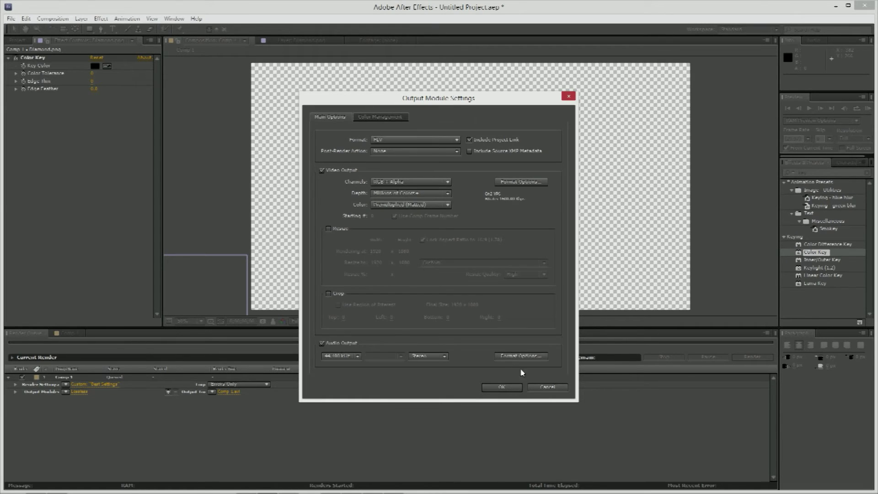
click(503, 386)
click(226, 393)
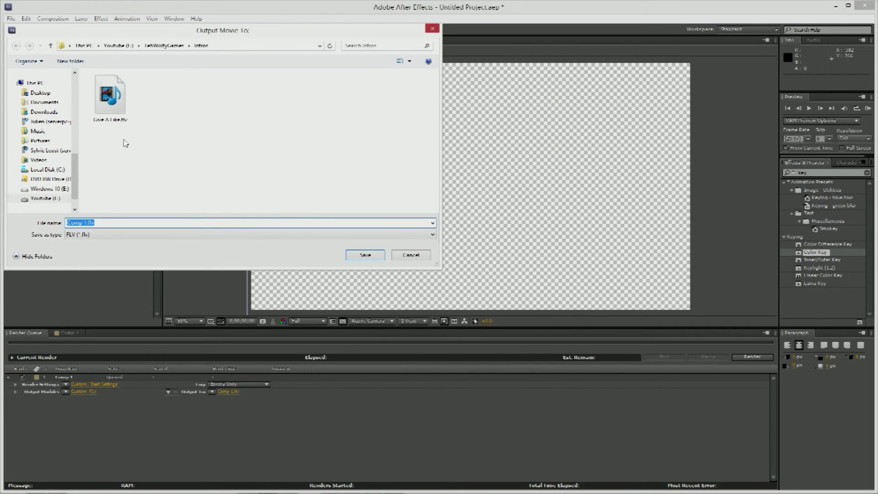
Name the output file Boi.flv and render Comp 1
key(BackSpace)
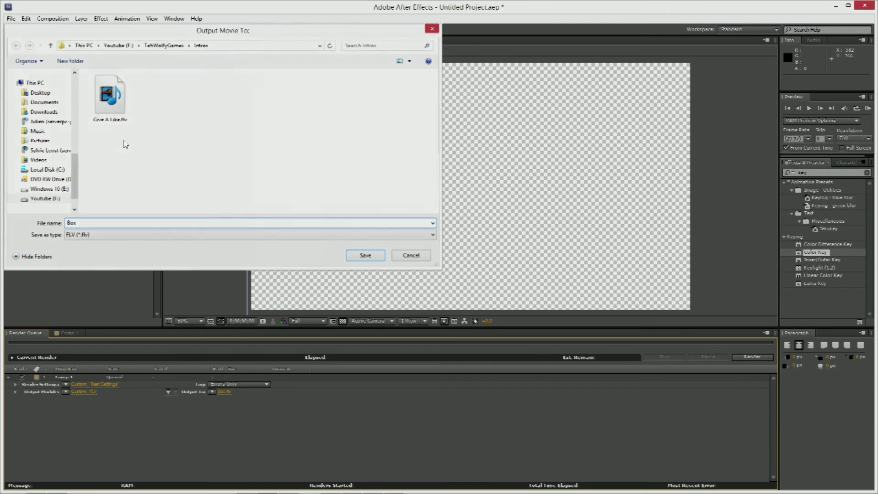
key(Return)
click(749, 356)
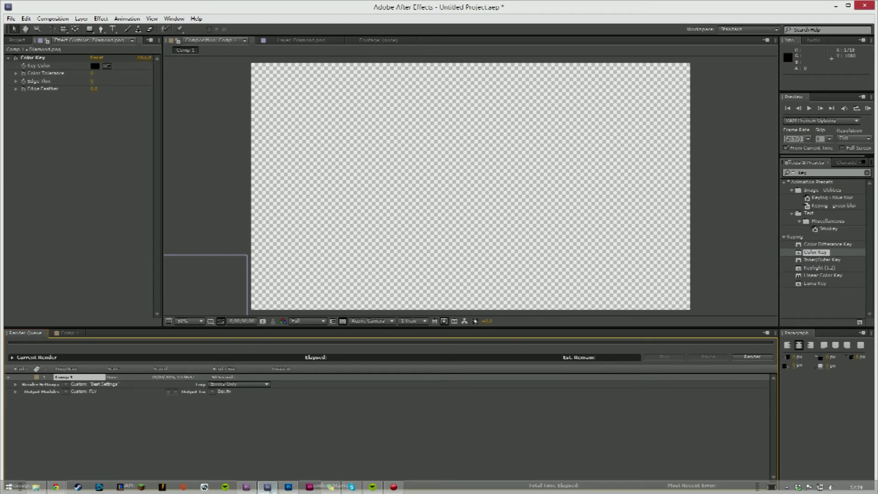
In File Explorer, go up to TehWolfyGames and open the Intros folder
mouse_move(252, 487)
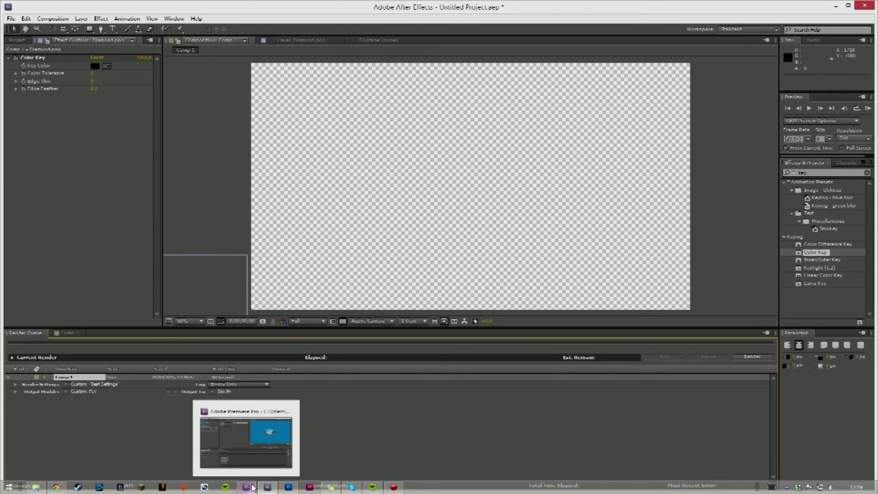
click(36, 487)
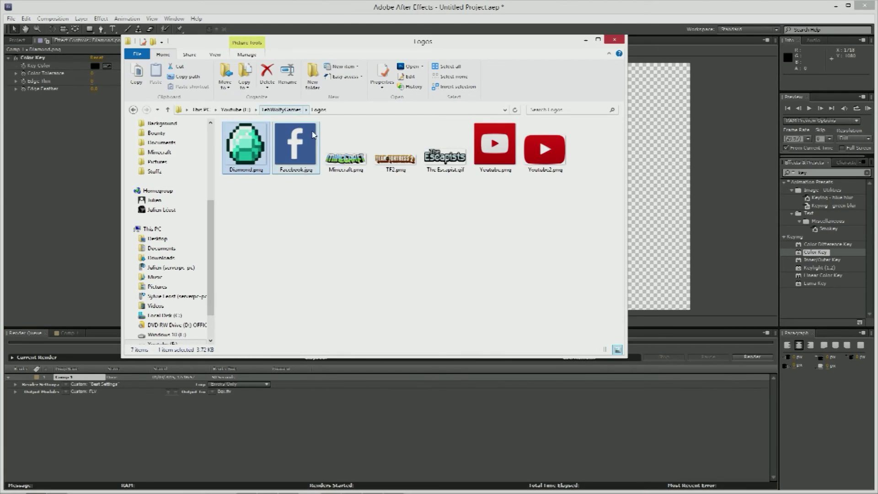
click(281, 110)
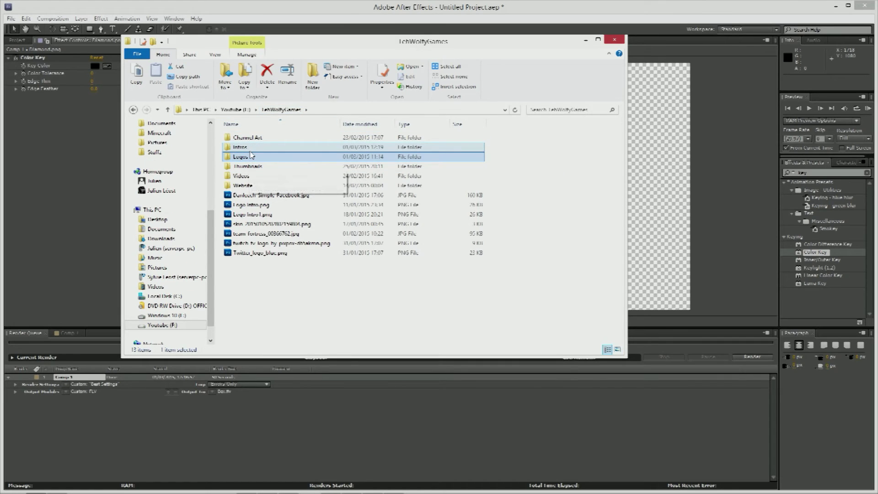
double_click(250, 151)
Try playing Give A Like.flv, dismiss the cannot-play error, and close the media player
right_click(362, 144)
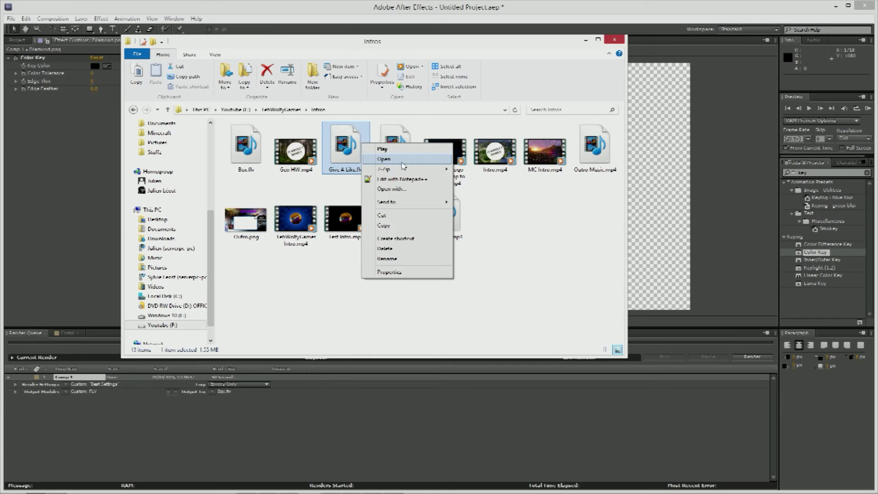
click(403, 160)
click(414, 269)
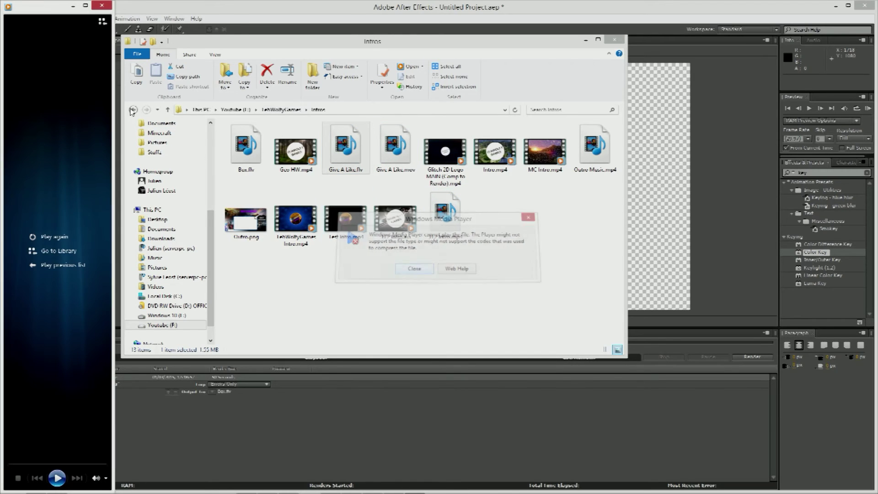
click(101, 5)
mouse_move(237, 491)
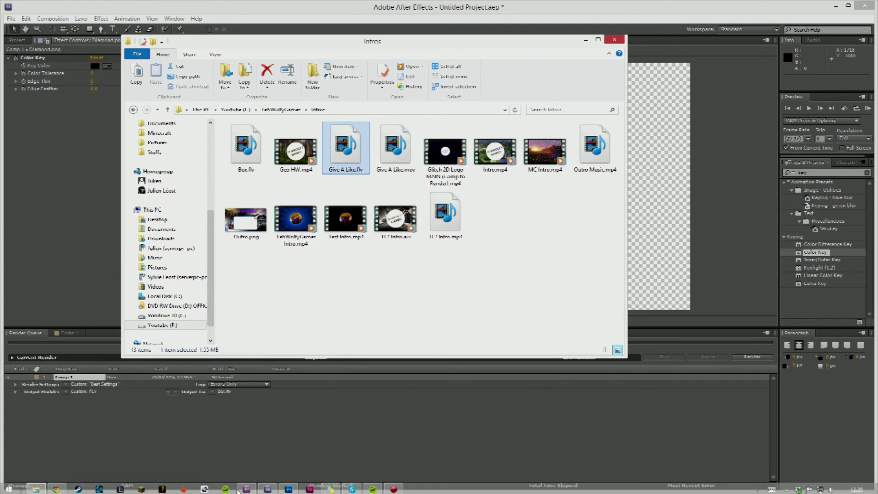
In Premiere Pro, play the TEST sequence to see Give A Like.flv over the blue background
click(246, 489)
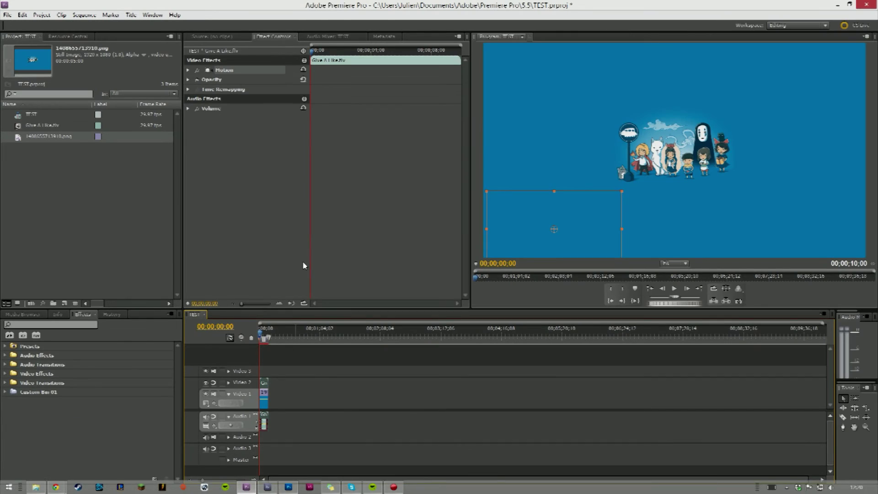
click(674, 289)
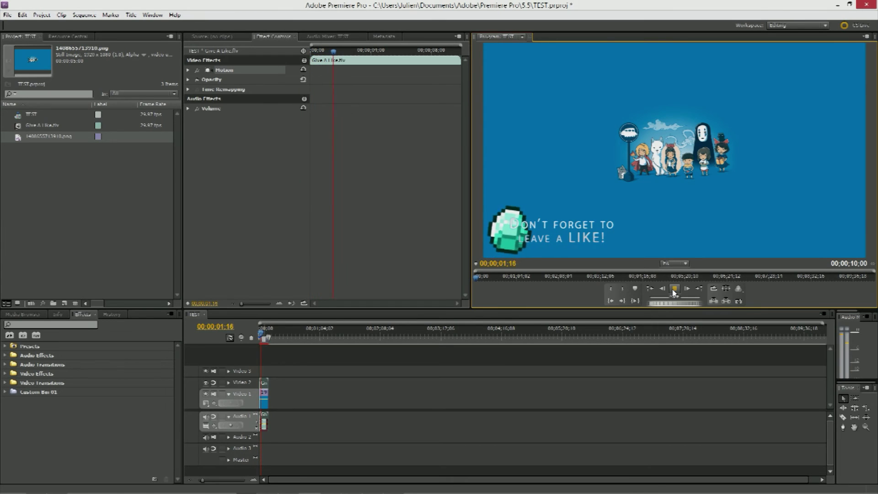
click(674, 289)
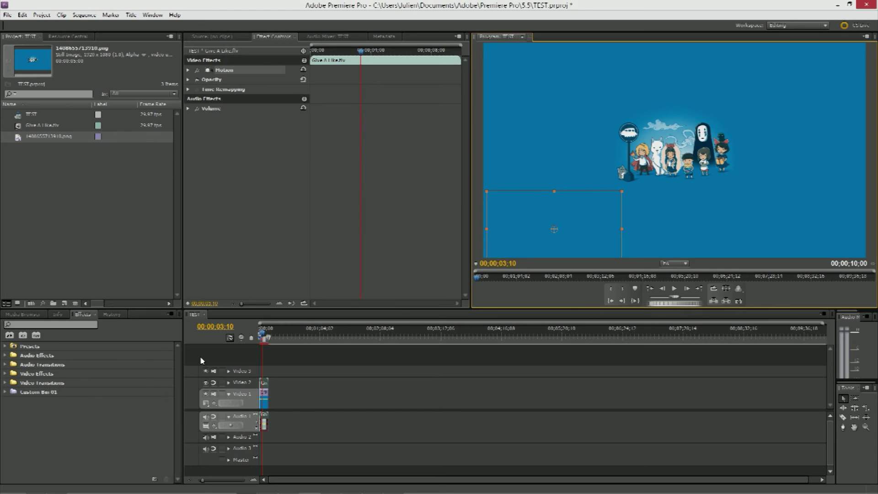
drag(274, 329, 245, 330)
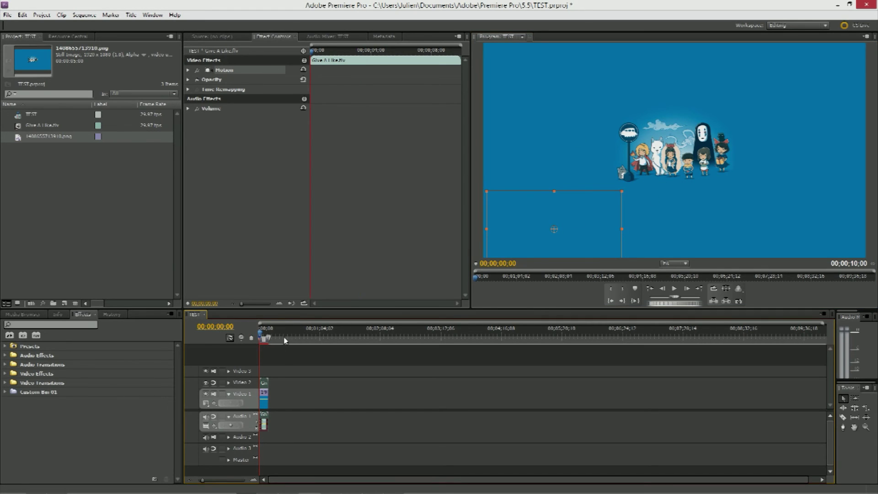
click(674, 289)
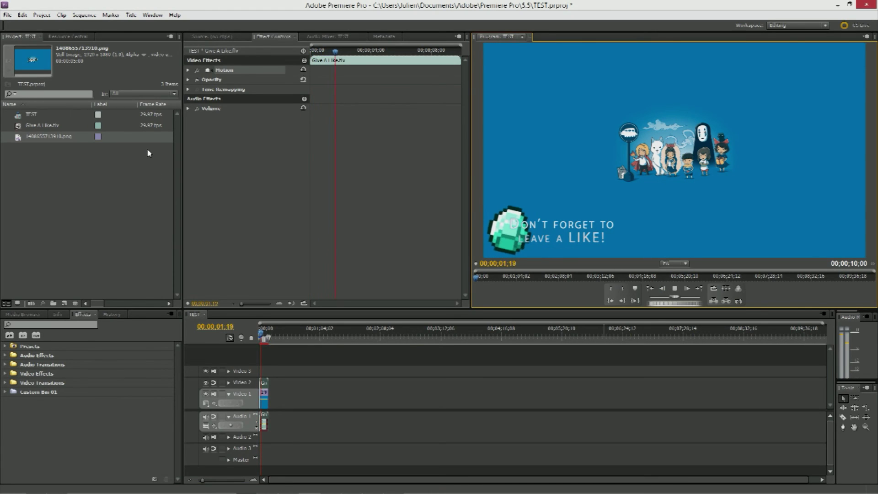
key(space)
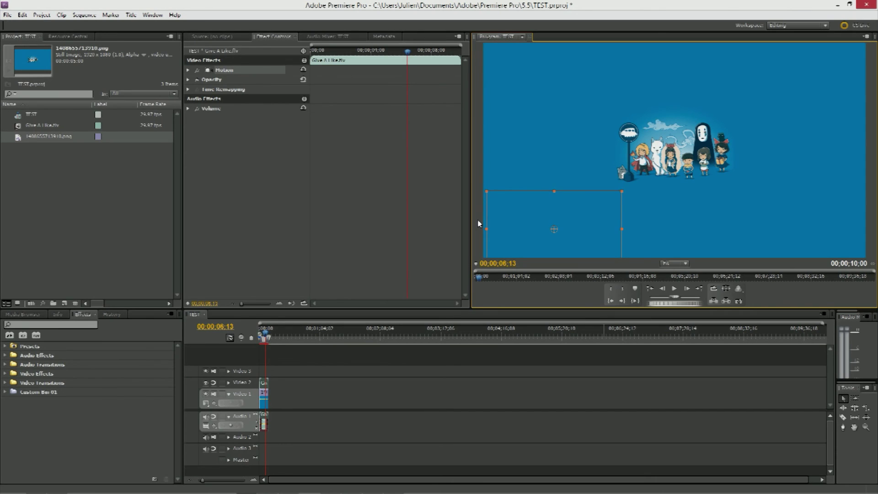
Rewind the TEST sequence to its start and replay the keyed diamond overlay
click(235, 330)
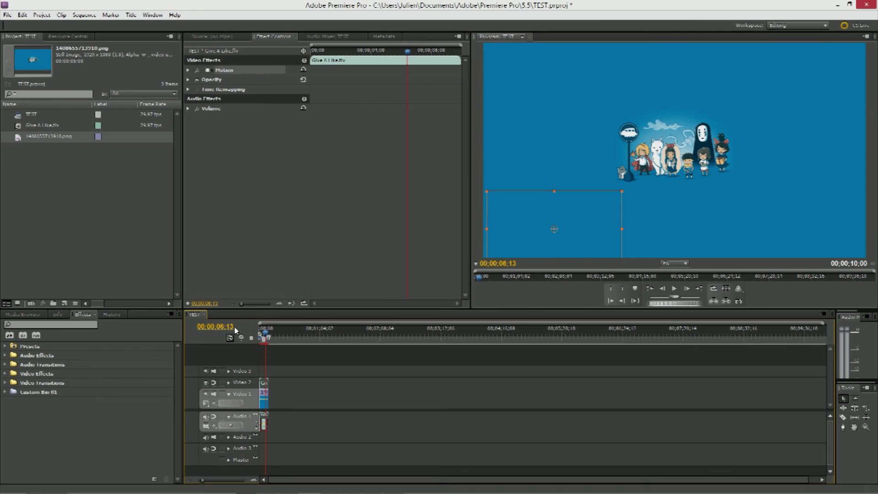
key(Home)
click(674, 289)
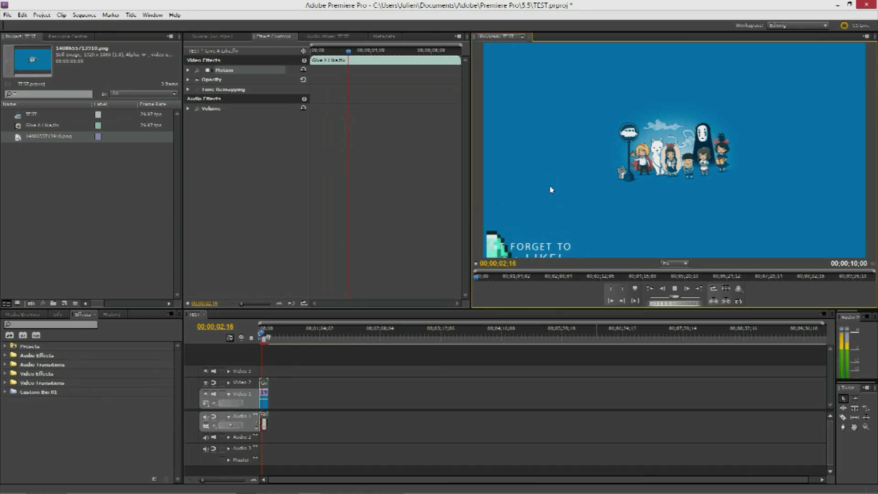
click(501, 396)
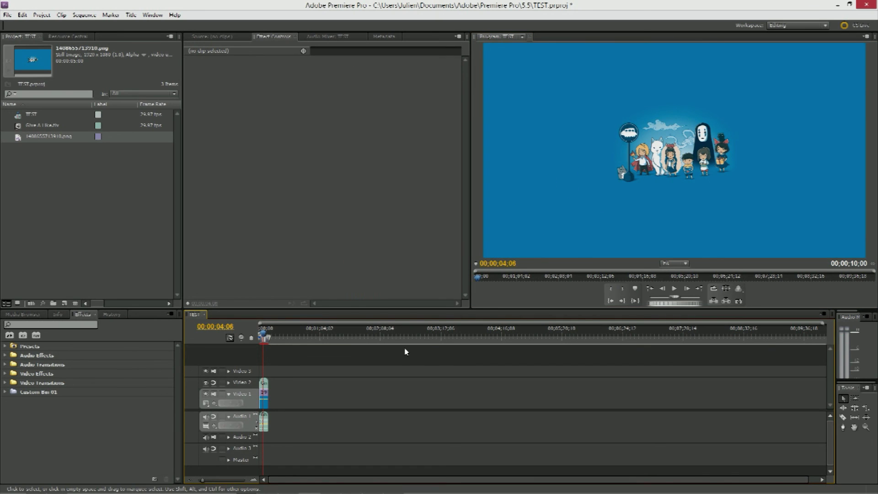